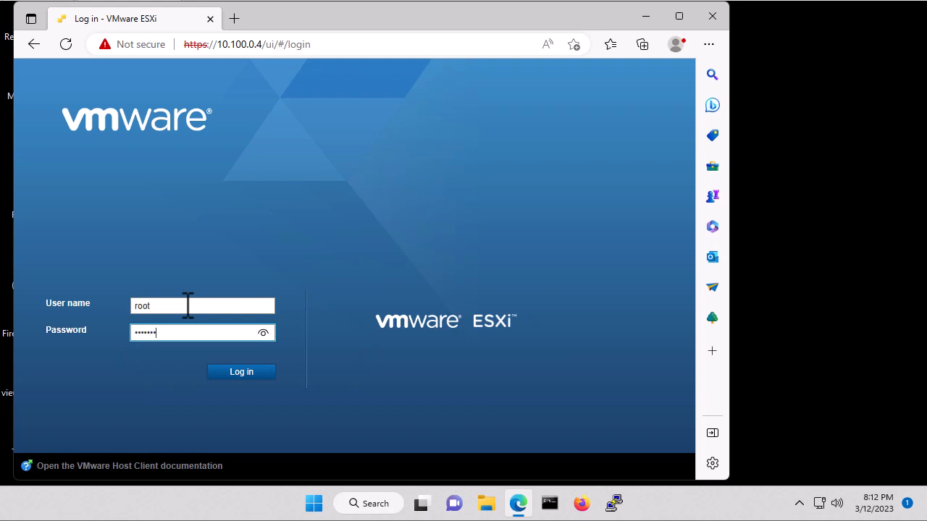
Log in to the ESXi host and open the datastore browser for datastore1.
{"action": "key", "text": "Return"}
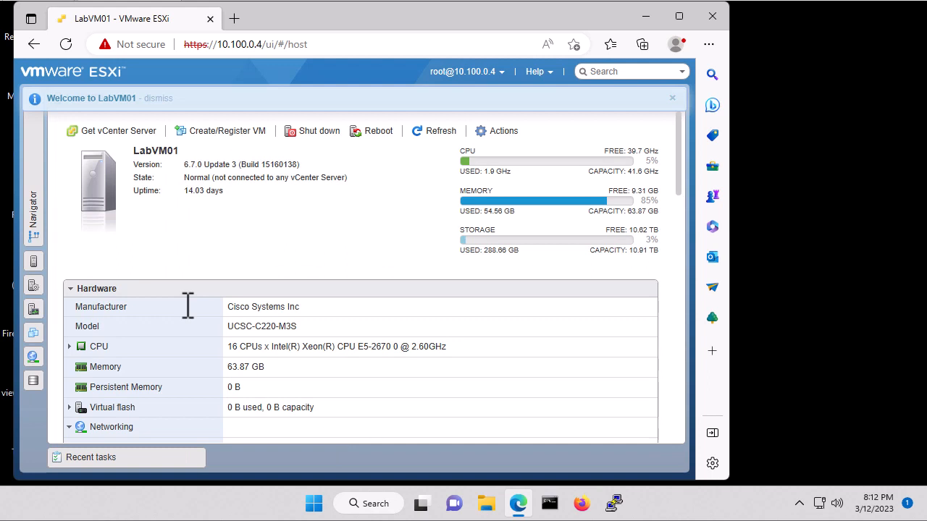
{"action": "left_click", "coordinate": [37, 163]}
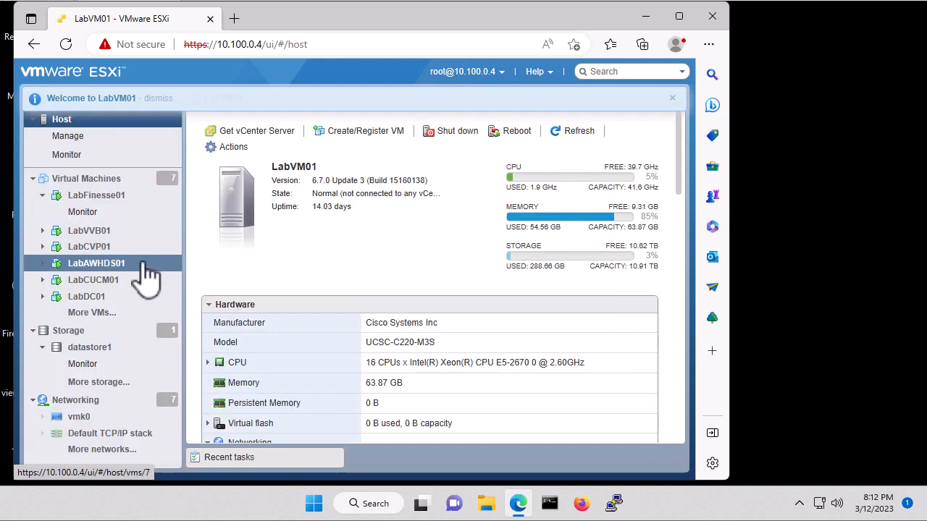
{"action": "left_click", "coordinate": [108, 347]}
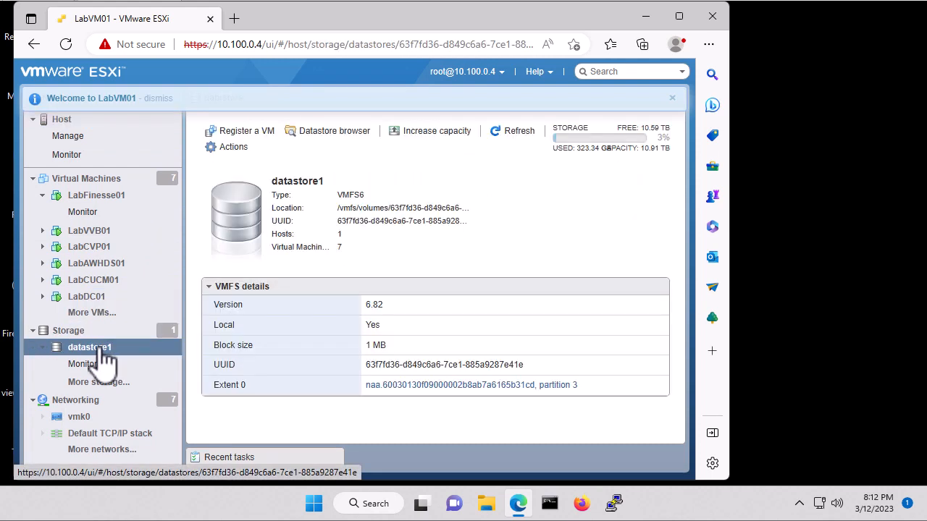
{"action": "left_click", "coordinate": [339, 131]}
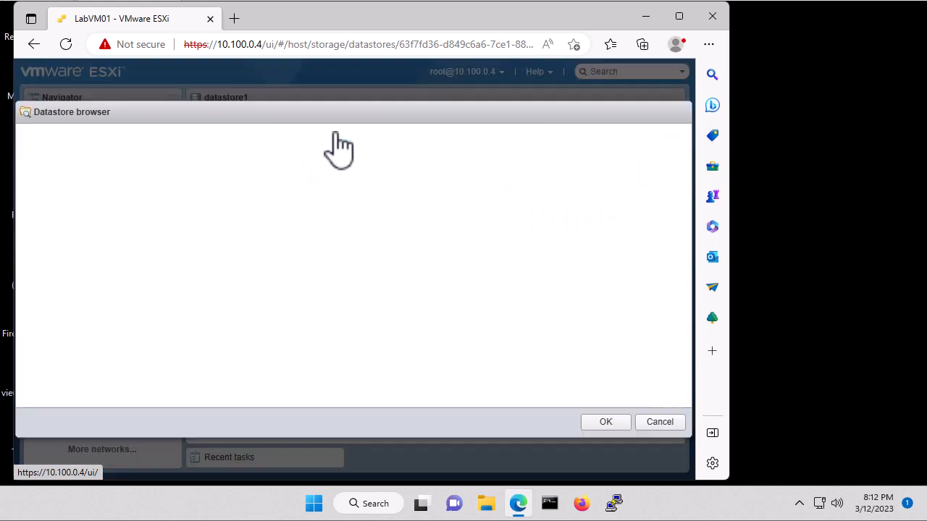
Create a directory named Asterisk inside the isos folder of datastore1.
{"action": "left_click", "coordinate": [180, 175]}
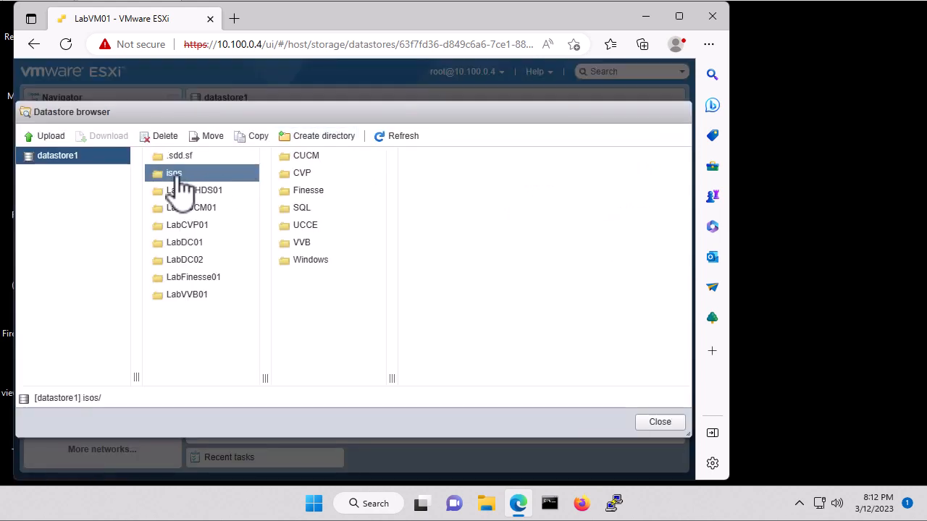
{"action": "left_click", "coordinate": [321, 138]}
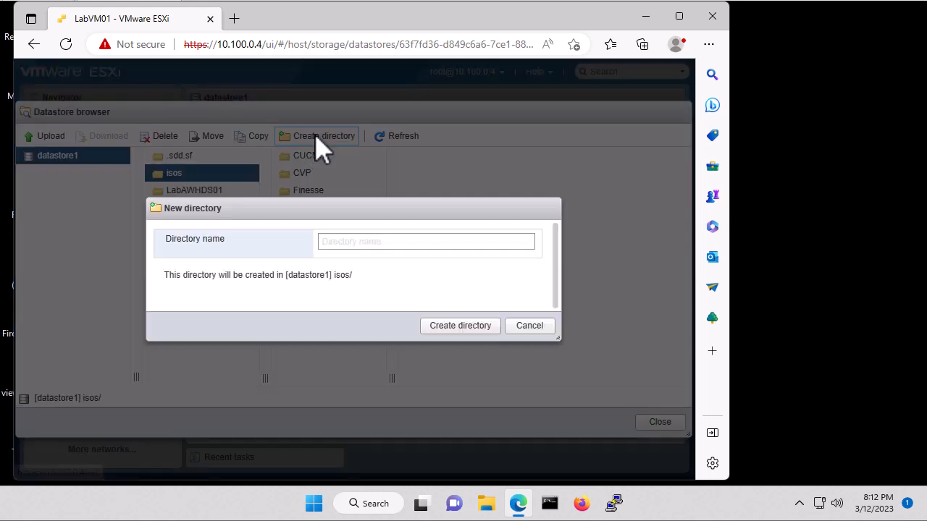
{"action": "left_click", "coordinate": [340, 239]}
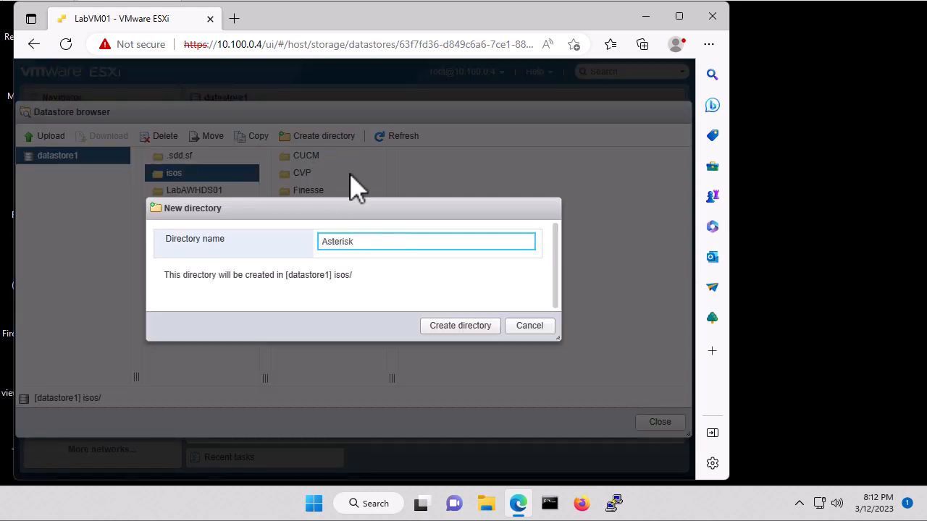
{"action": "left_click", "coordinate": [460, 326]}
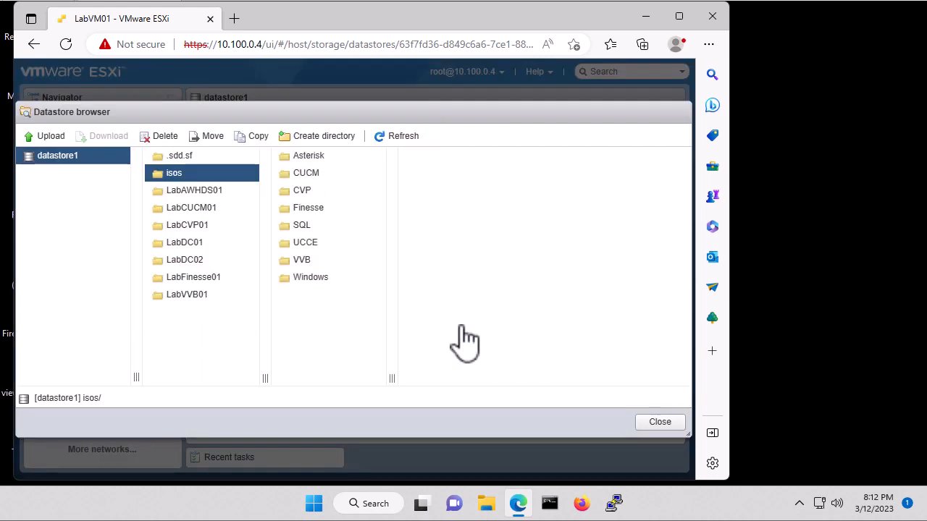
Upload the SNG7-PBX16-64bit-2302-1 image from Downloads into isos/Asterisk, and close the datastore browser once the upload is complete.
{"action": "left_click", "coordinate": [317, 166]}
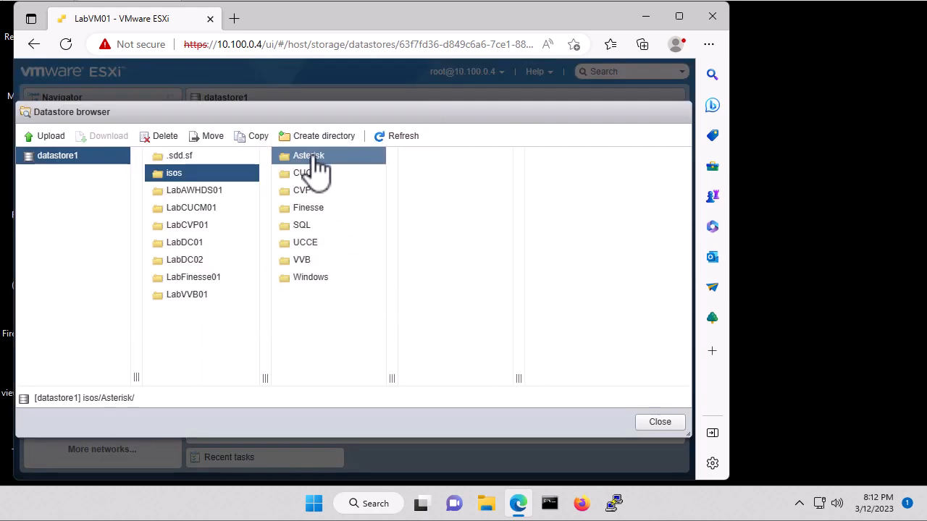
{"action": "left_click", "coordinate": [51, 138]}
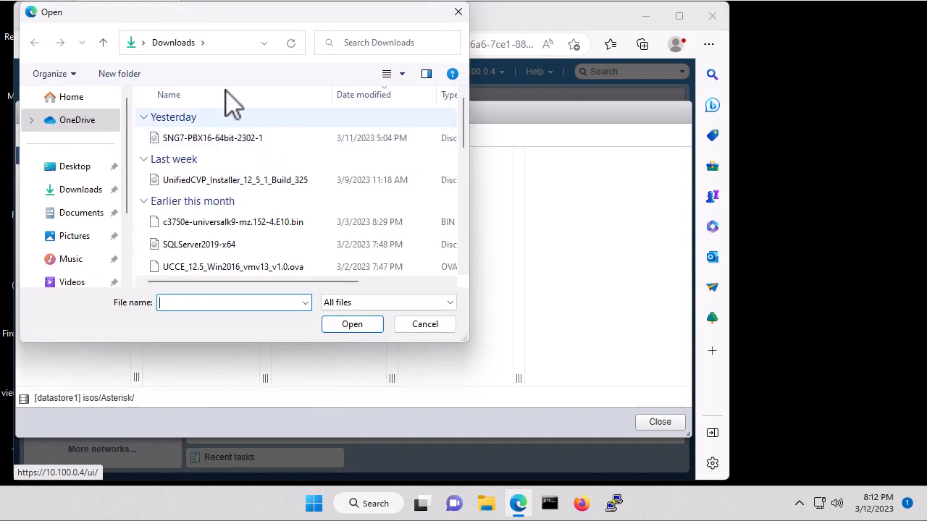
{"action": "left_click", "coordinate": [226, 149]}
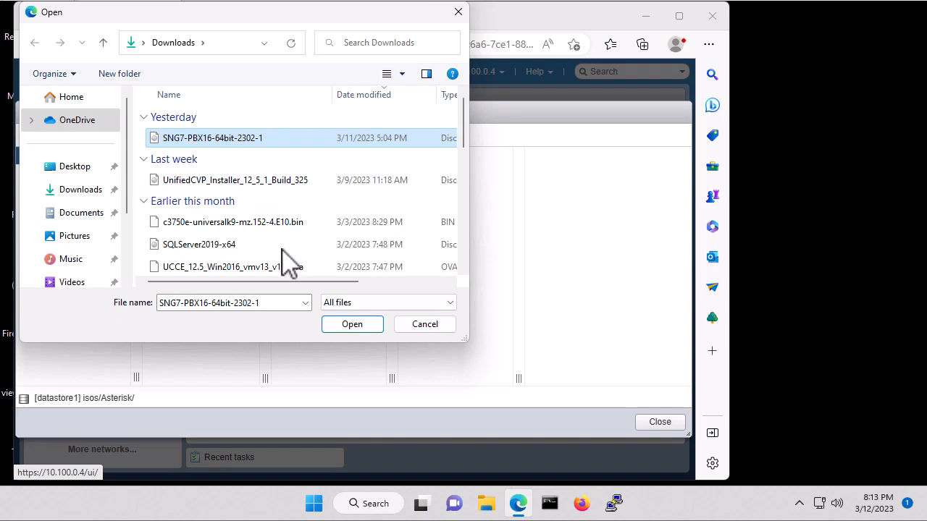
{"action": "left_click", "coordinate": [352, 325]}
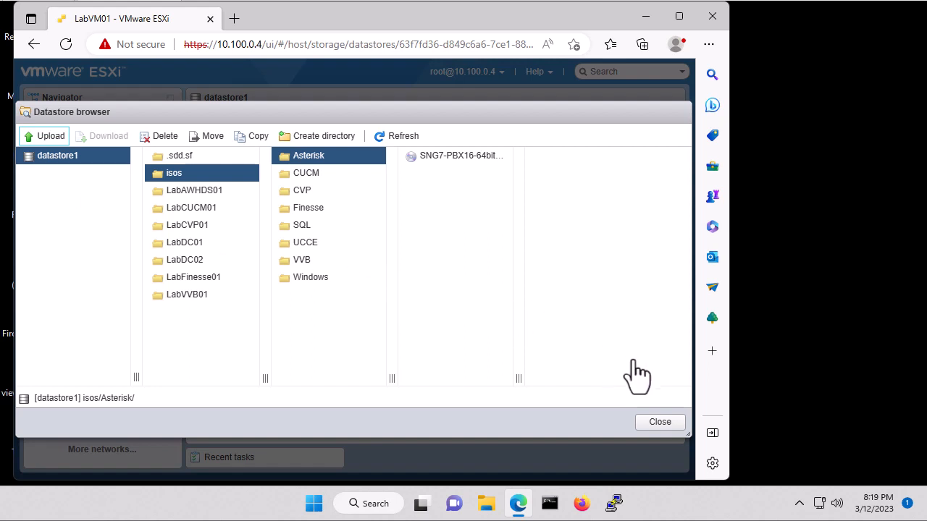
{"action": "left_click", "coordinate": [661, 423]}
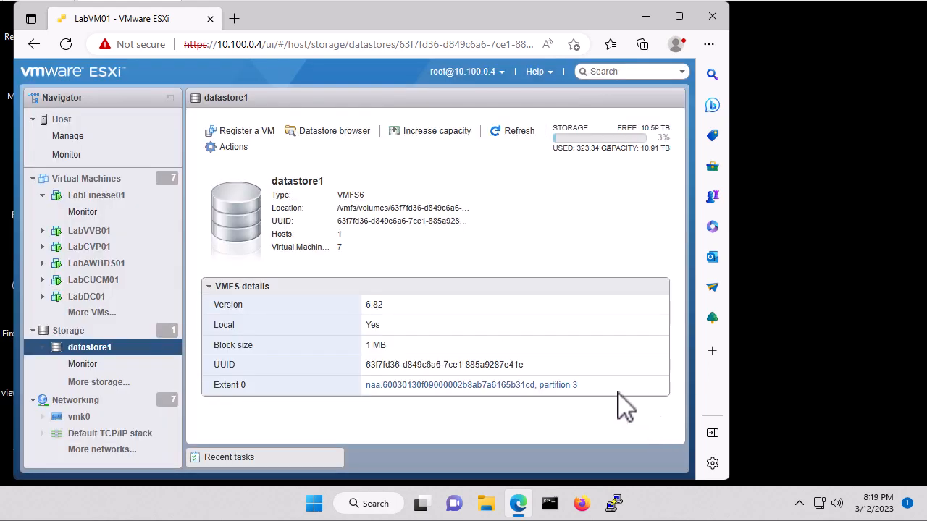
Start creating a new virtual machine on the host and name it LabPBX01.
{"action": "left_click", "coordinate": [92, 187]}
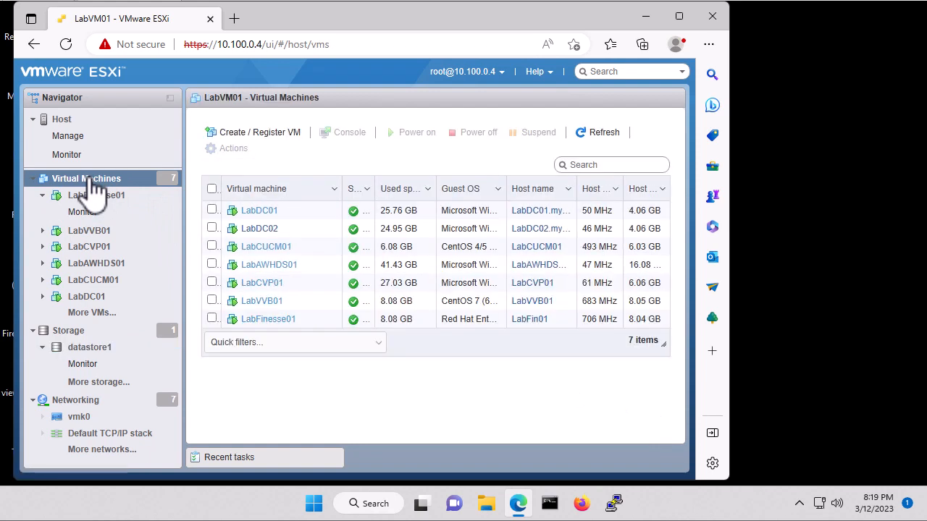
{"action": "left_click", "coordinate": [274, 133]}
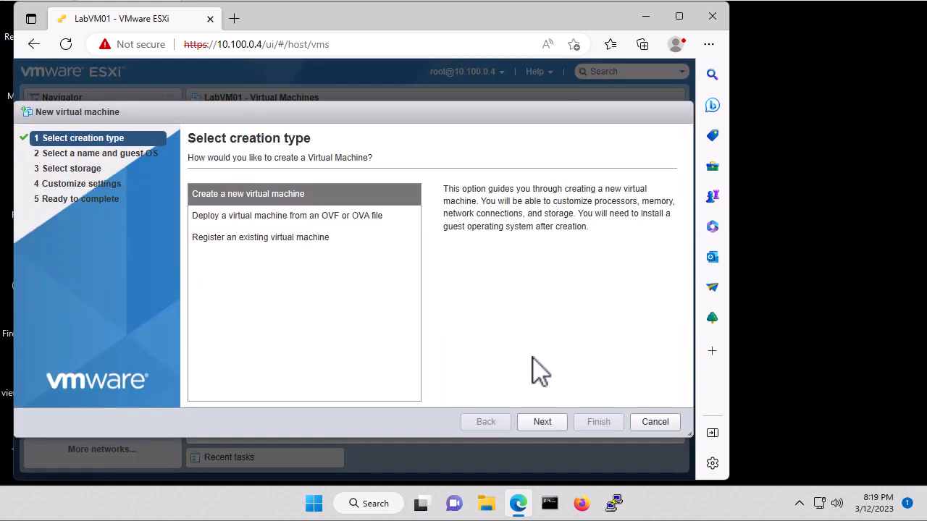
{"action": "left_click", "coordinate": [547, 426]}
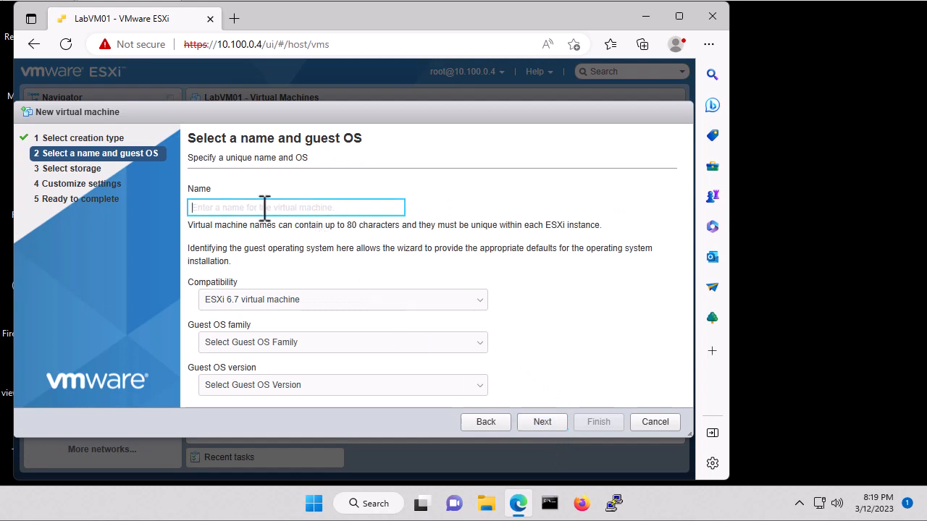
{"action": "type", "text": "LabPBX"}
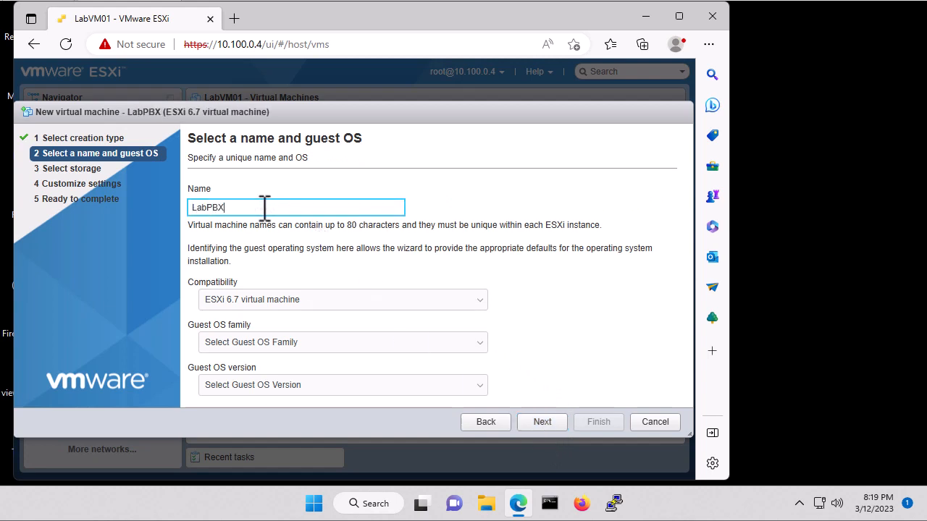
{"action": "type", "text": "01"}
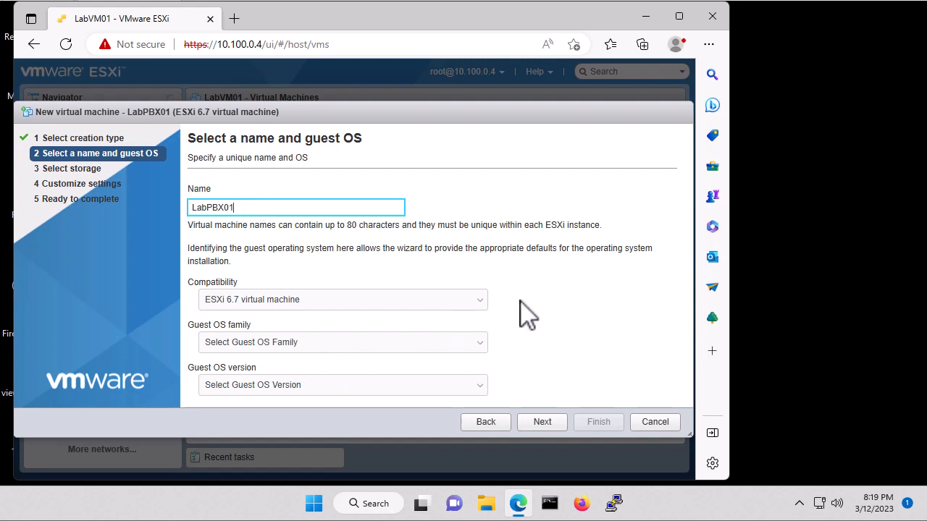
Set the guest OS family to Linux and version to CentOS 7 (64-bit), and accept datastore1 as the storage.
{"action": "left_click", "coordinate": [480, 342]}
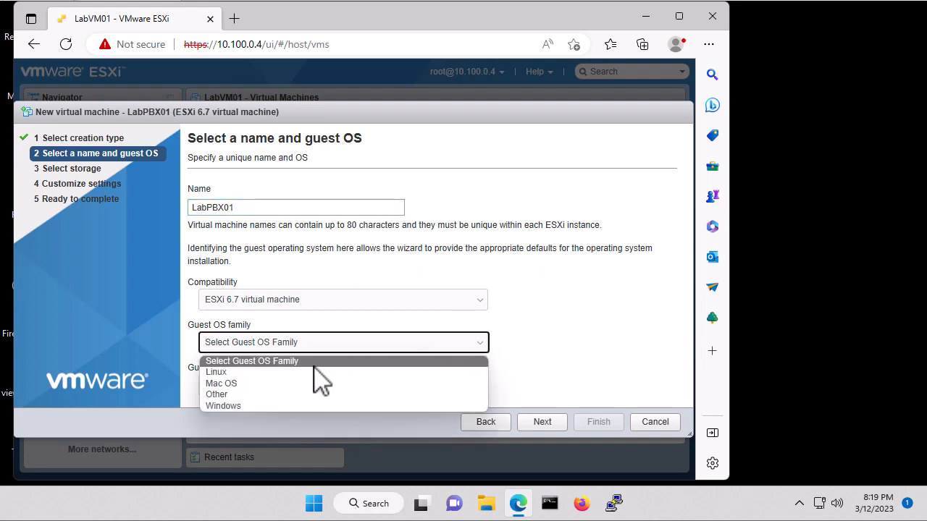
{"action": "left_click", "coordinate": [271, 372]}
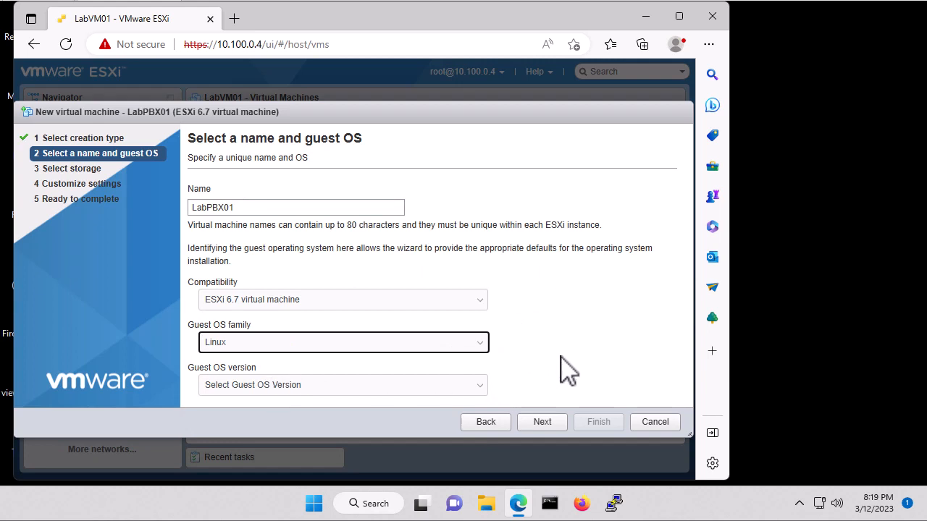
{"action": "left_click", "coordinate": [486, 386]}
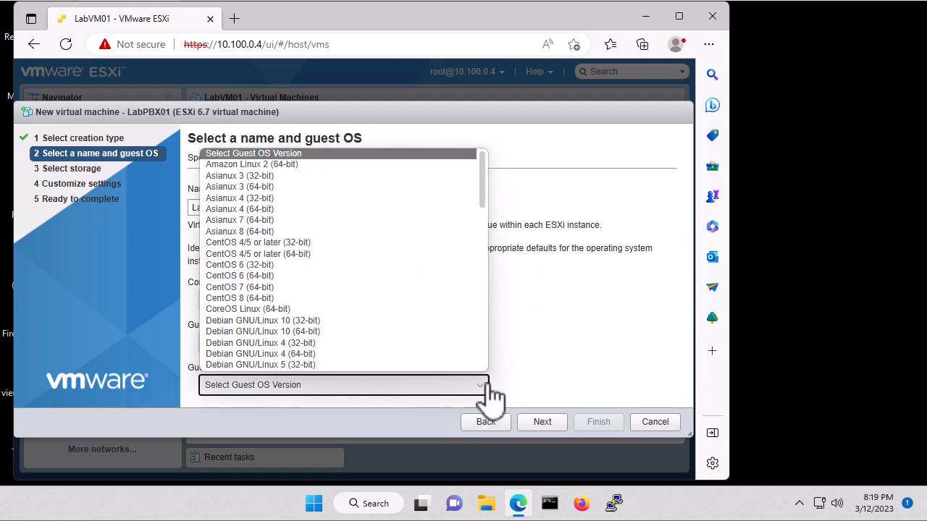
{"action": "left_click", "coordinate": [346, 289]}
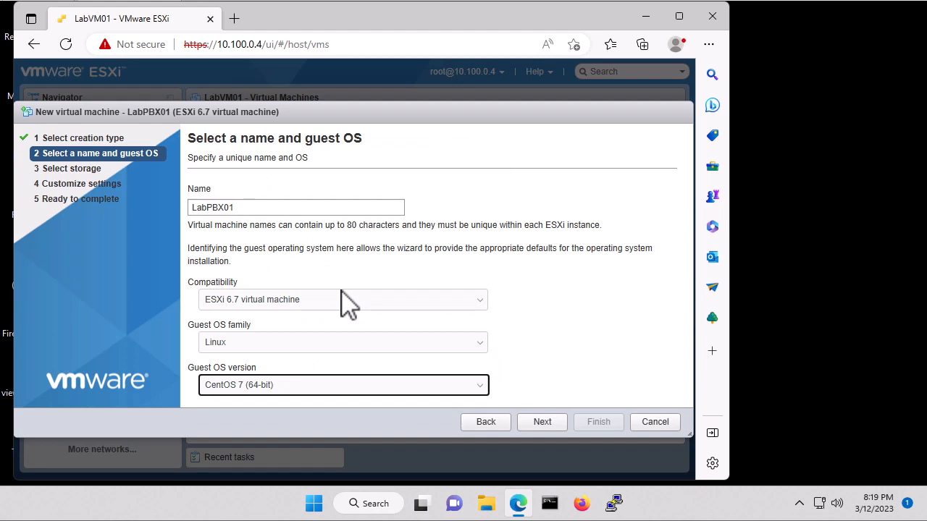
{"action": "left_click", "coordinate": [542, 423]}
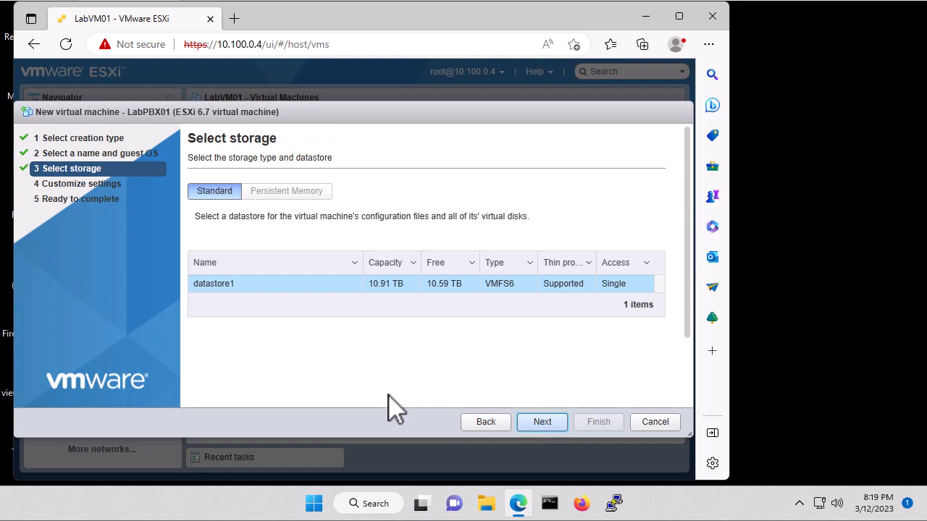
{"action": "left_click", "coordinate": [542, 422]}
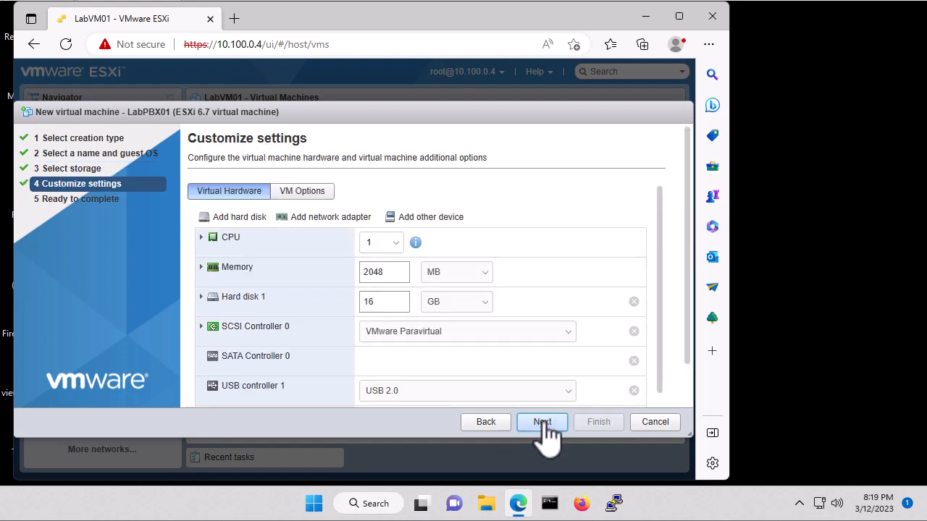
Configure the virtual machine with 2 CPUs, 4096 MB of memory and a 150 GB thin-provisioned hard disk.
{"action": "left_click", "coordinate": [387, 243]}
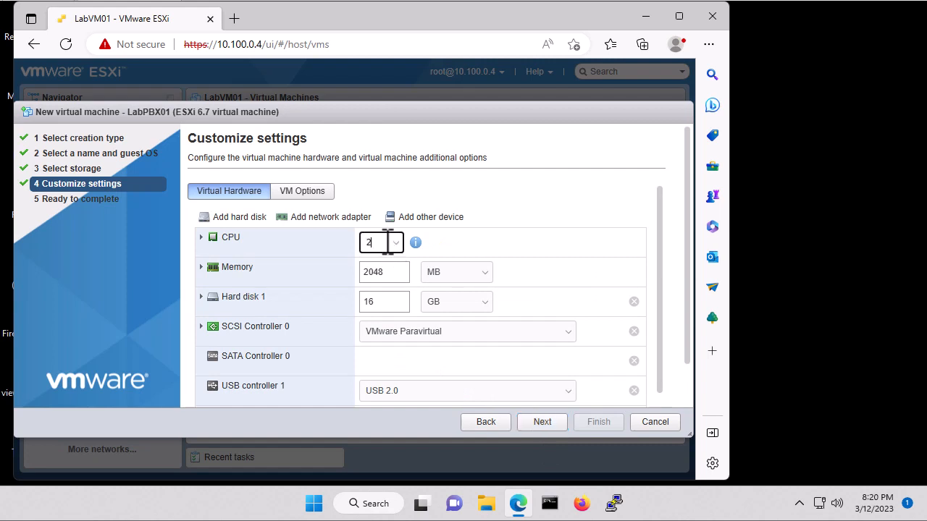
{"action": "left_click", "coordinate": [397, 271]}
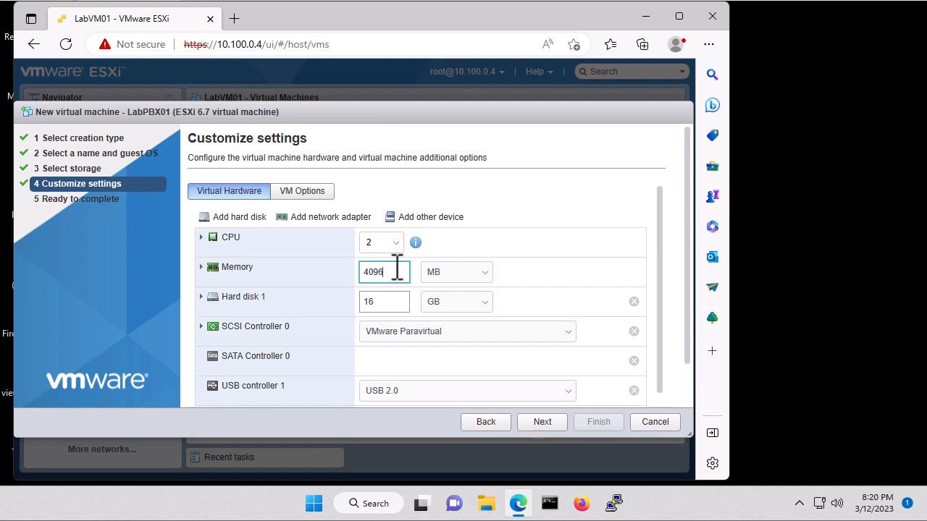
{"action": "left_click", "coordinate": [381, 304]}
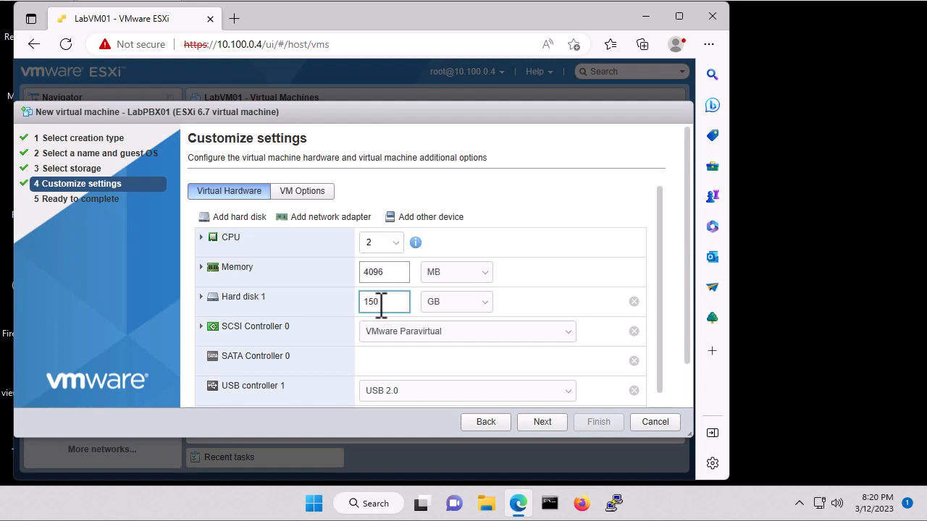
{"action": "left_click", "coordinate": [201, 297]}
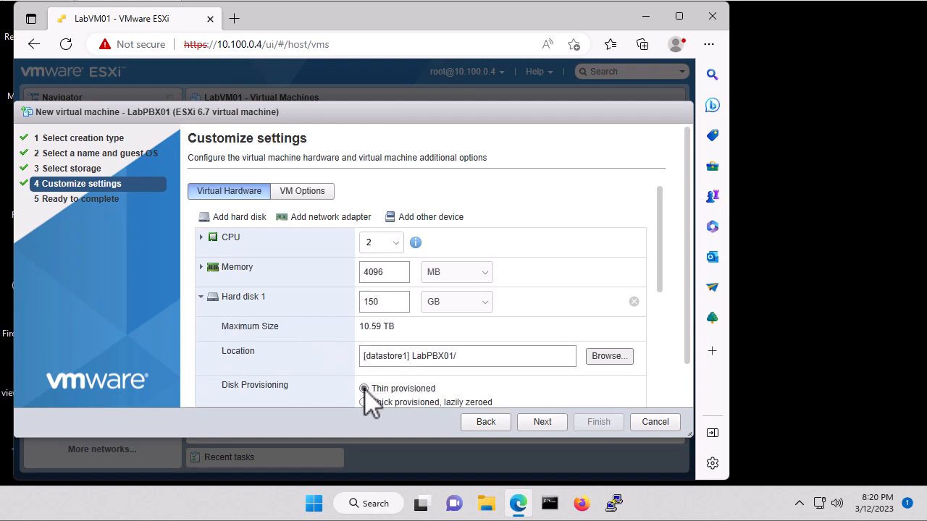
{"action": "left_click", "coordinate": [203, 298]}
Connect Network Adapter 1 to the VLAN50-10.100.50.x network.
{"action": "scroll", "coordinate": [321, 295], "scroll_direction": "down", "scroll_amount": 2}
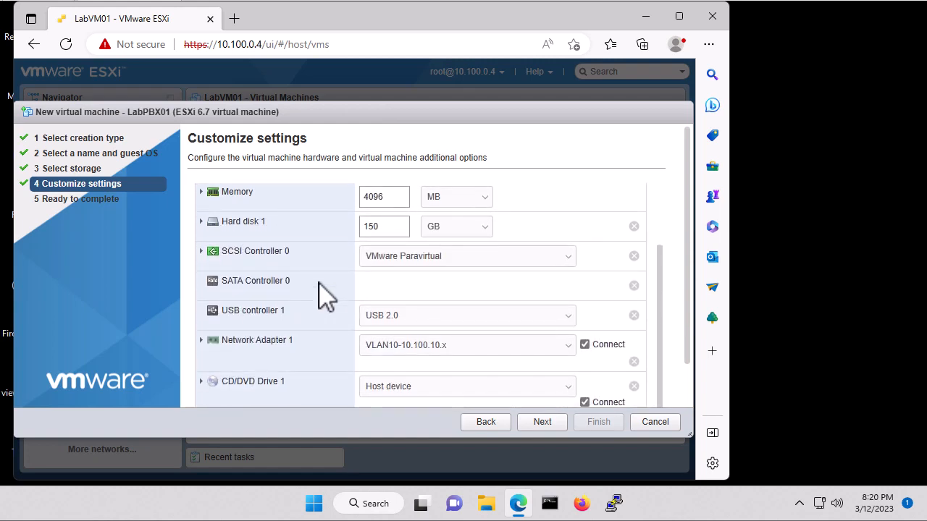
{"action": "left_click", "coordinate": [435, 346]}
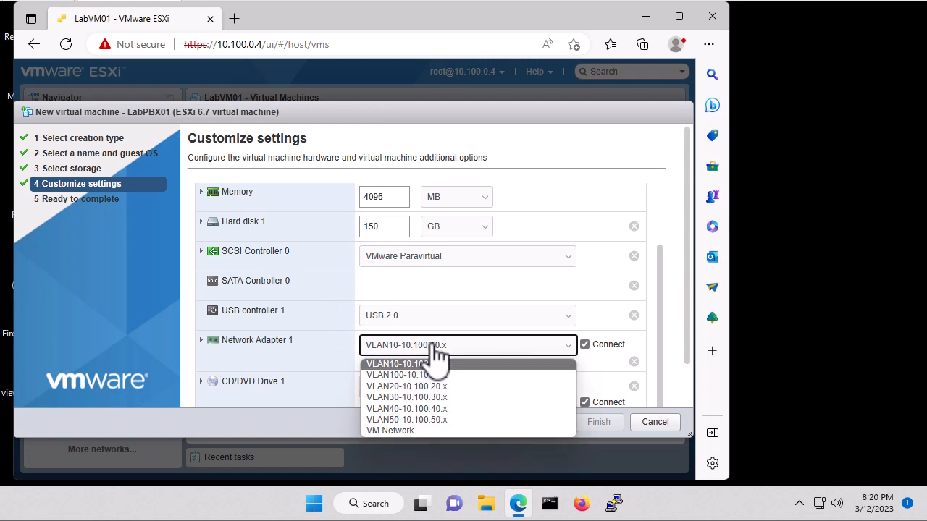
{"action": "left_click", "coordinate": [422, 420]}
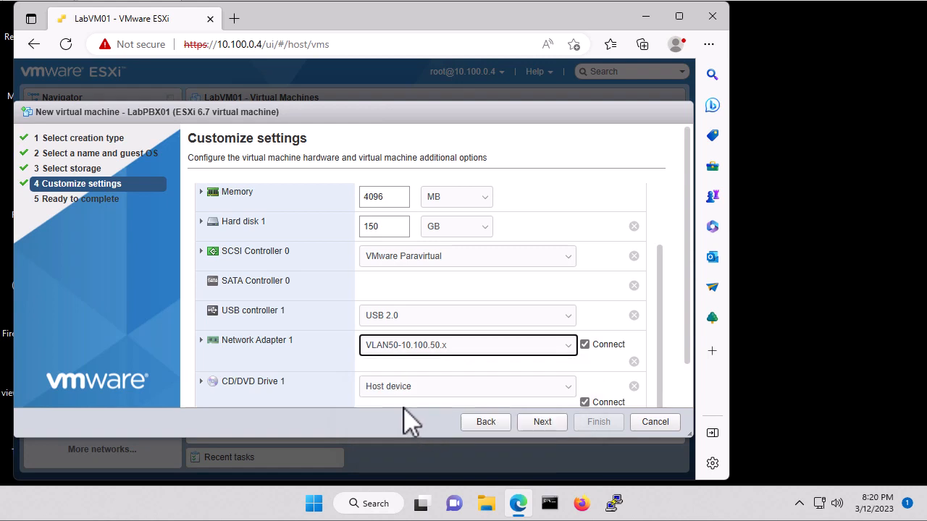
Set CD/DVD Drive 1 to a datastore ISO file, using SNG7-PBX16-64bit-2302-1.iso from isos/Asterisk on datastore1.
{"action": "left_click", "coordinate": [389, 390]}
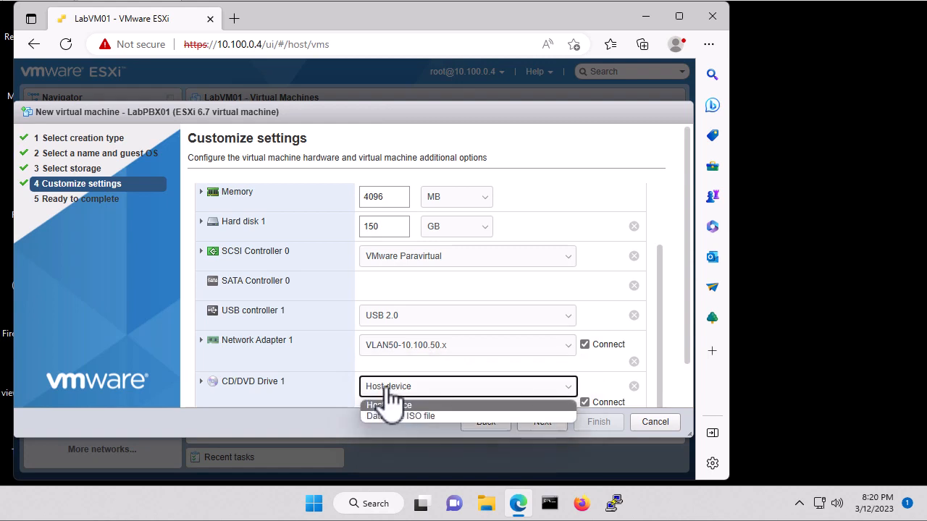
{"action": "left_click", "coordinate": [402, 418]}
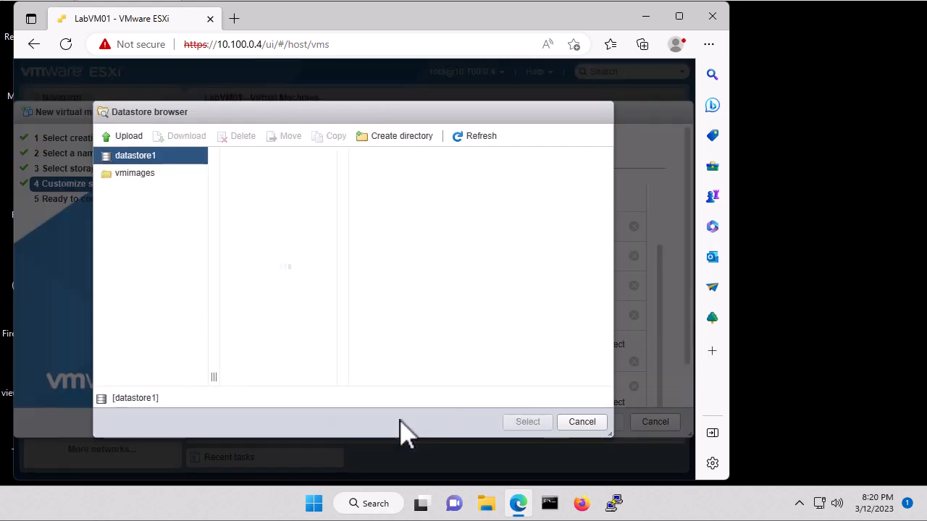
{"action": "left_click", "coordinate": [246, 174]}
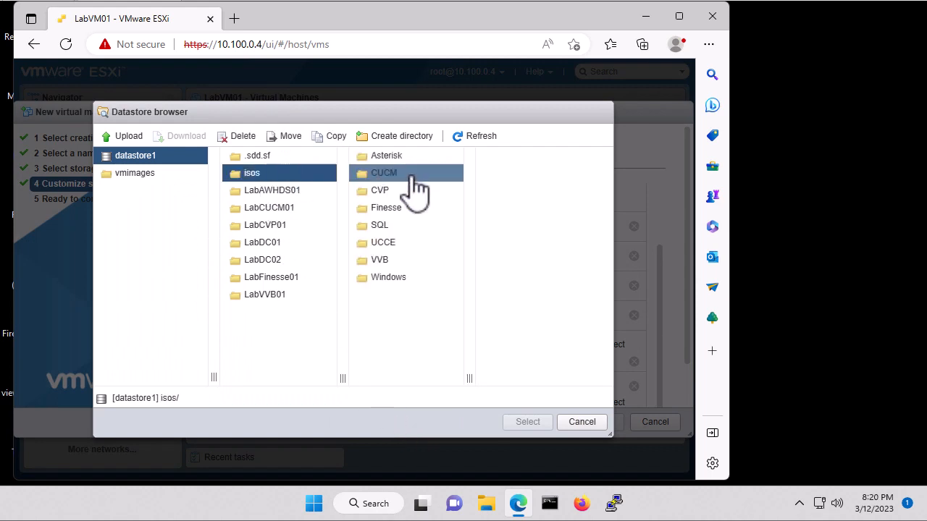
{"action": "left_click", "coordinate": [391, 160]}
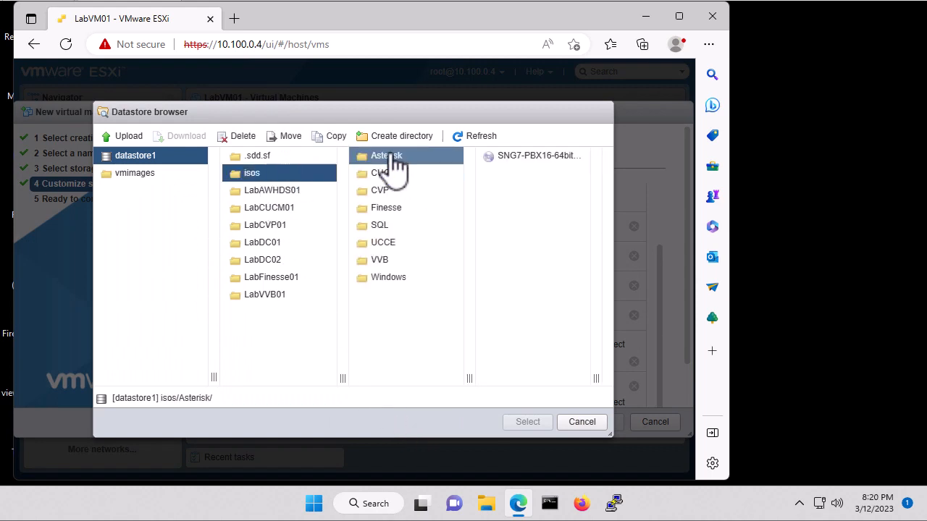
{"action": "left_click", "coordinate": [514, 169]}
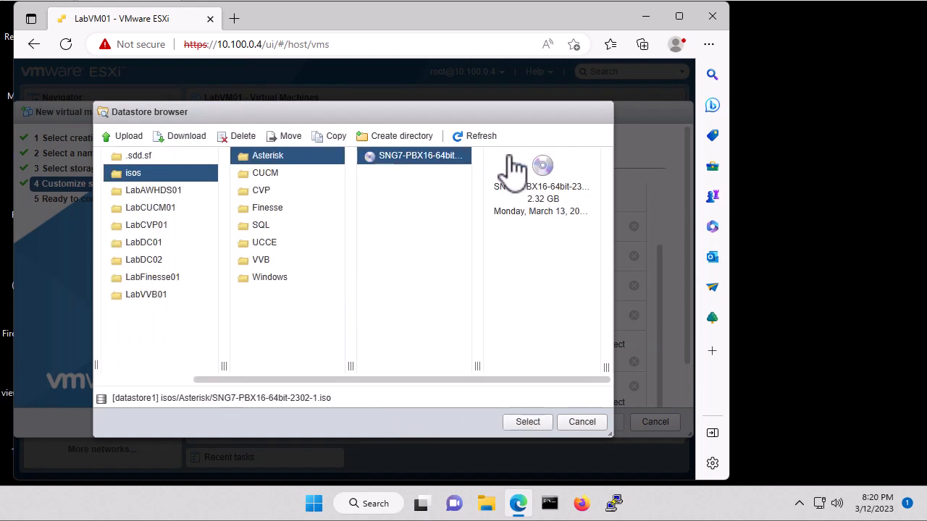
{"action": "left_click", "coordinate": [528, 423]}
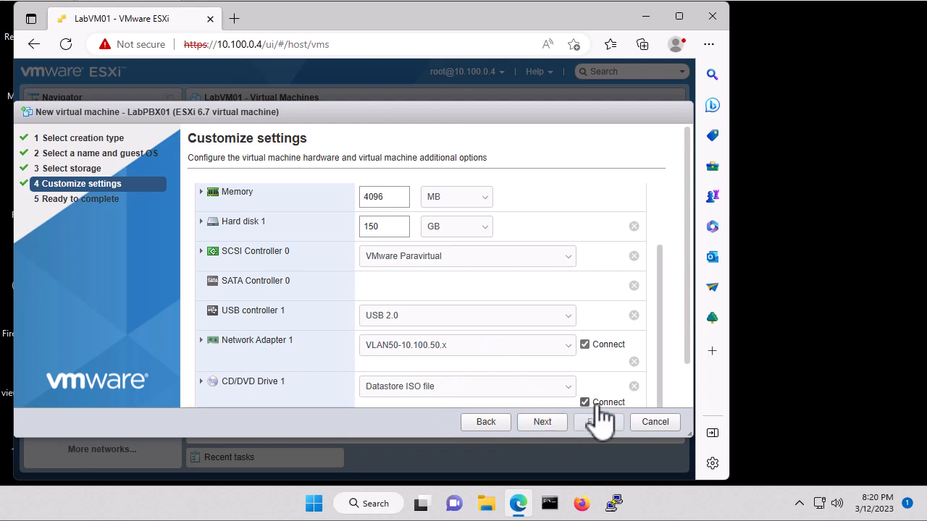
Finish creating the LabPBX01 virtual machine and power it on.
{"action": "scroll", "coordinate": [663, 383], "scroll_direction": "down", "scroll_amount": 2}
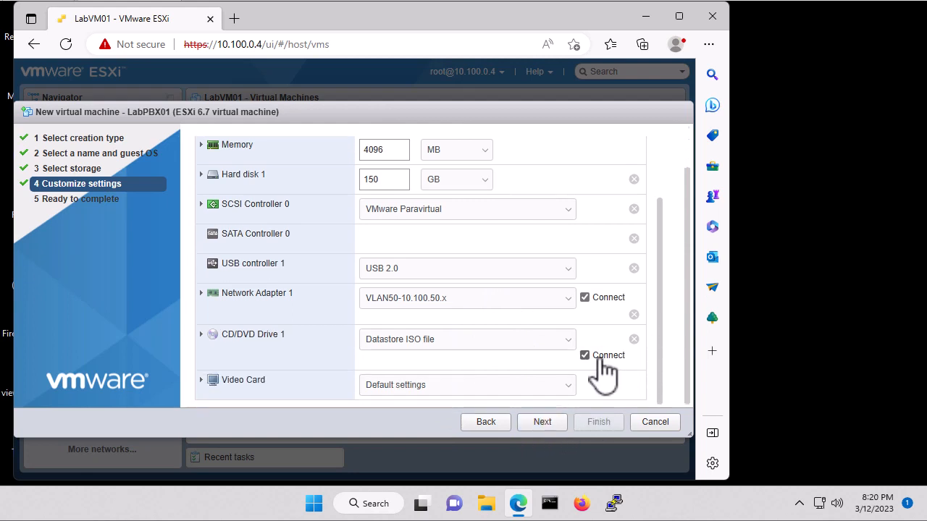
{"action": "left_click", "coordinate": [542, 422]}
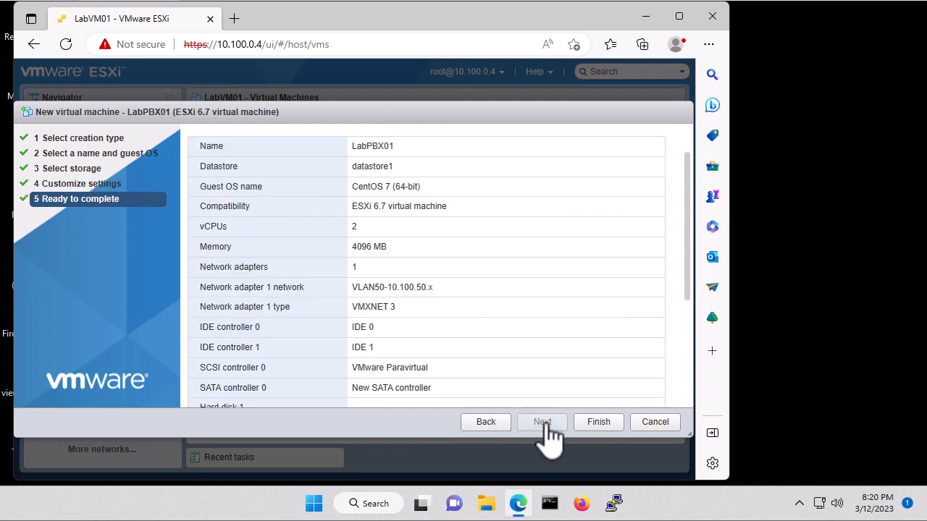
{"action": "left_click", "coordinate": [599, 424]}
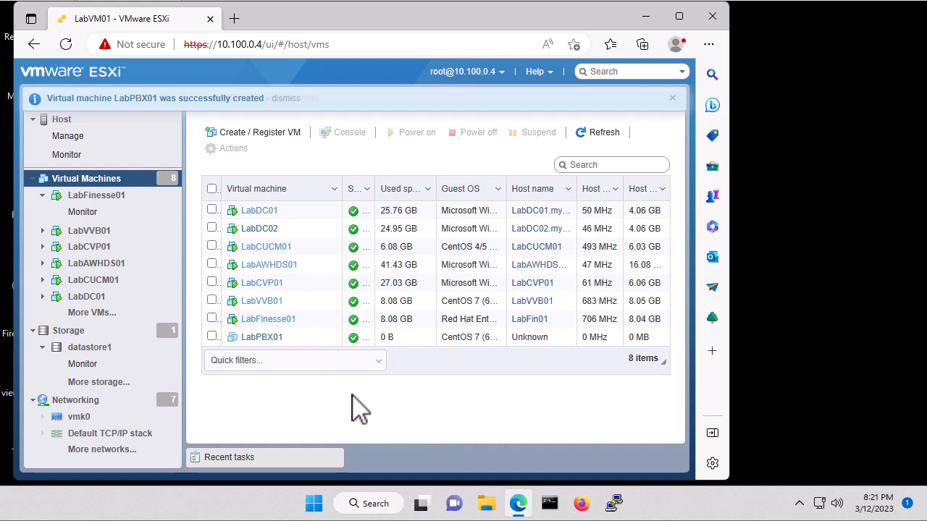
{"action": "left_click", "coordinate": [275, 339]}
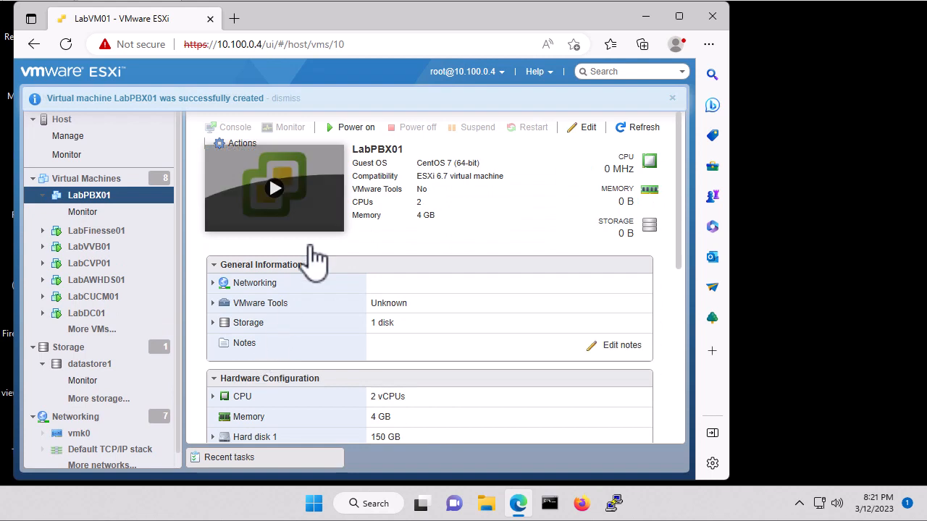
{"action": "left_click", "coordinate": [359, 129]}
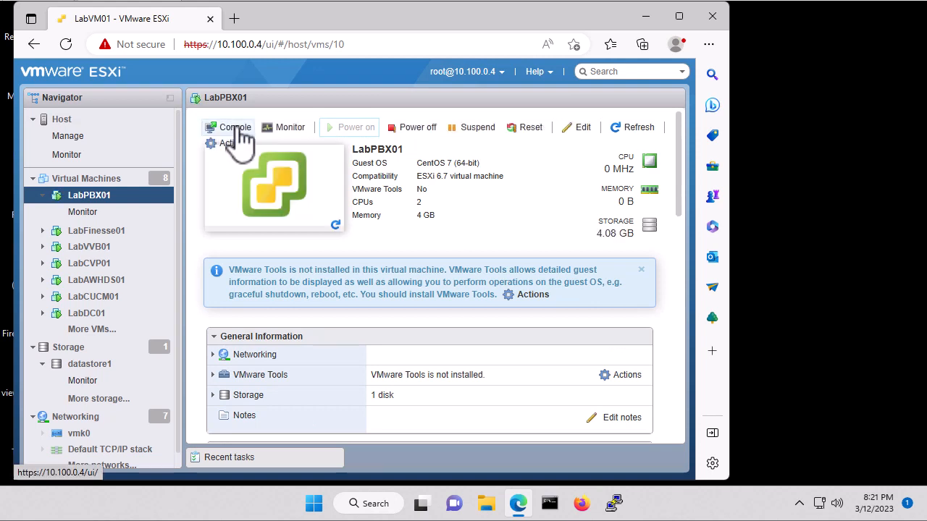
Open LabPBX01 in a maximized VMware Remote Console window and dismiss the software update offer.
{"action": "left_click", "coordinate": [235, 131]}
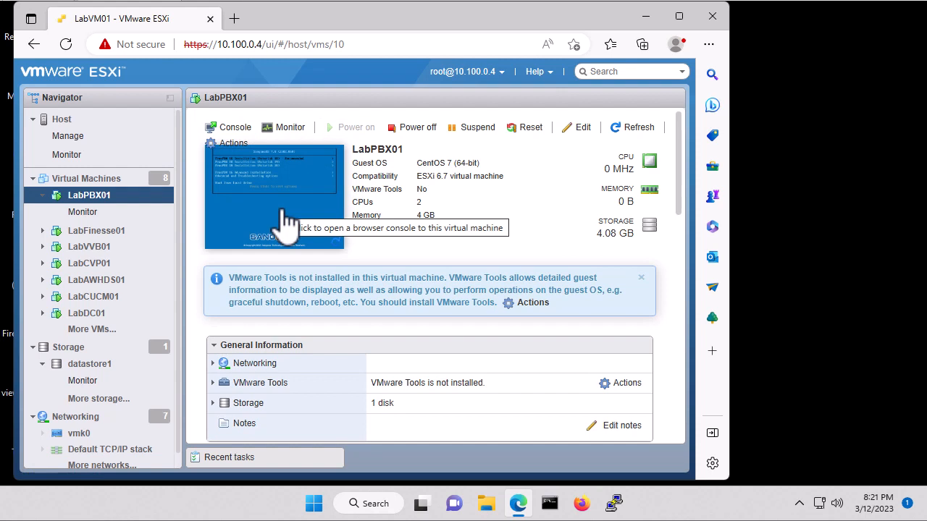
{"action": "left_click", "coordinate": [288, 224]}
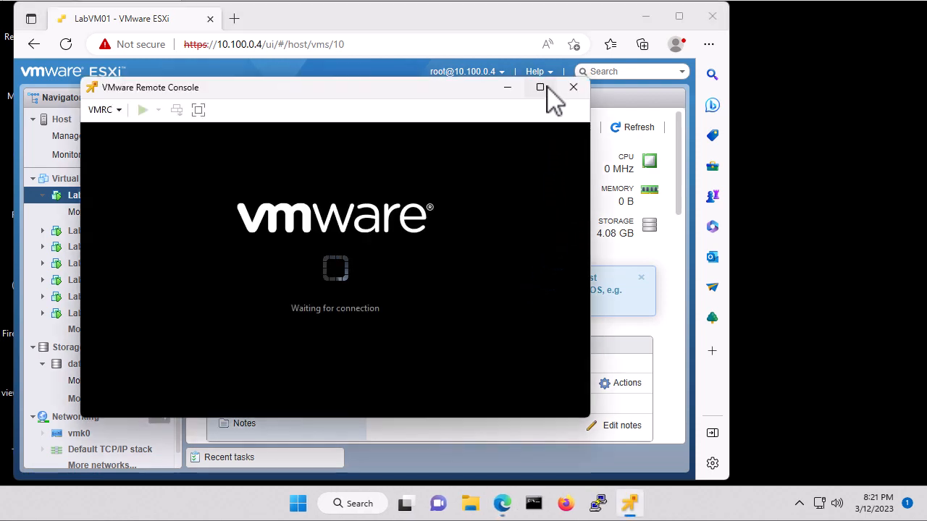
{"action": "mouse_move", "coordinate": [548, 89]}
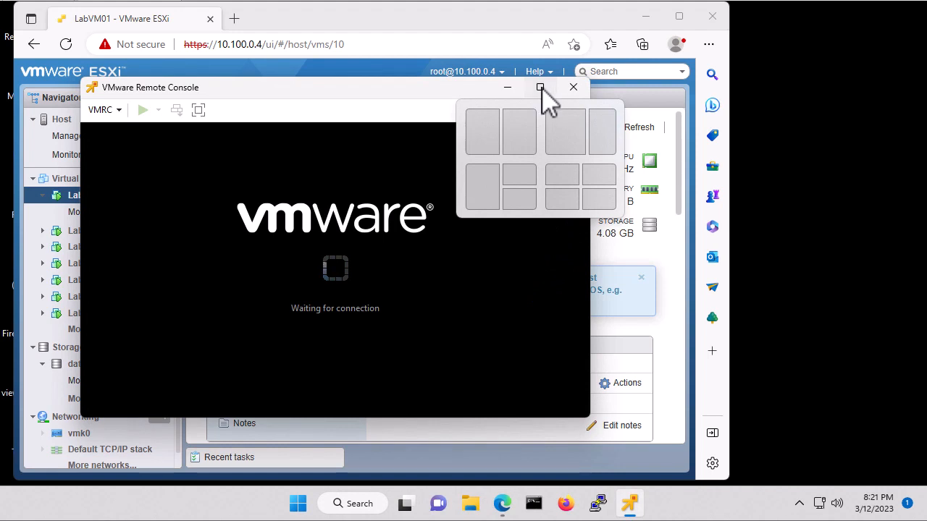
{"action": "left_click", "coordinate": [540, 88]}
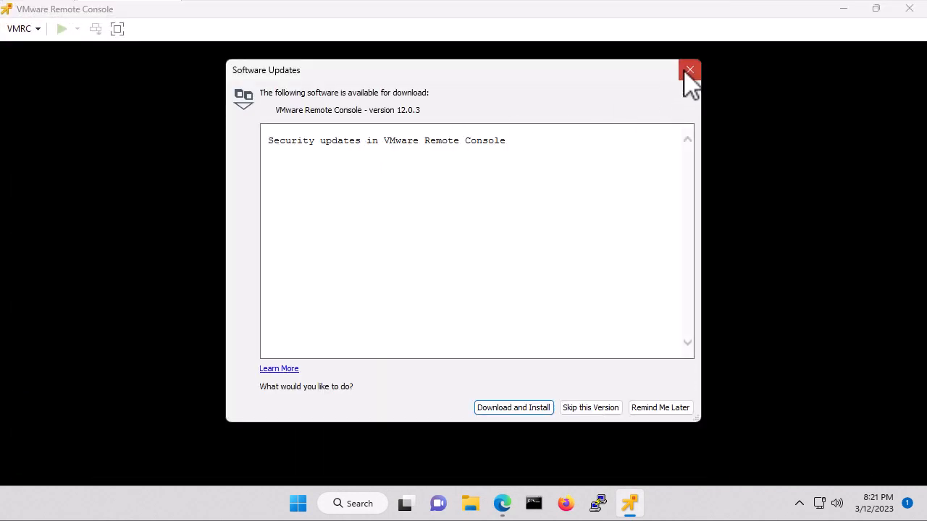
{"action": "left_click", "coordinate": [691, 72]}
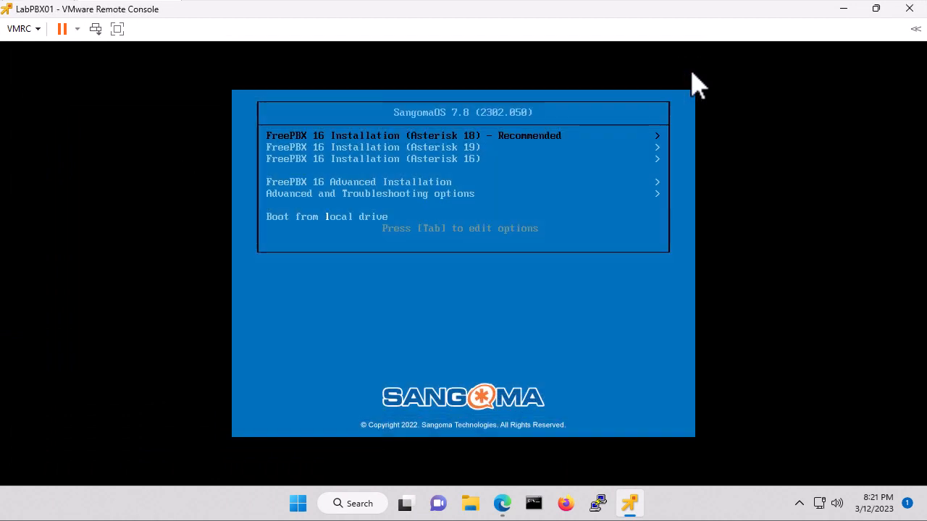
Start the recommended FreePBX 16 (Asterisk 18) installation with Graphical Installation - Output to VGA and the FreePBX Standard option.
{"action": "left_click", "coordinate": [549, 308]}
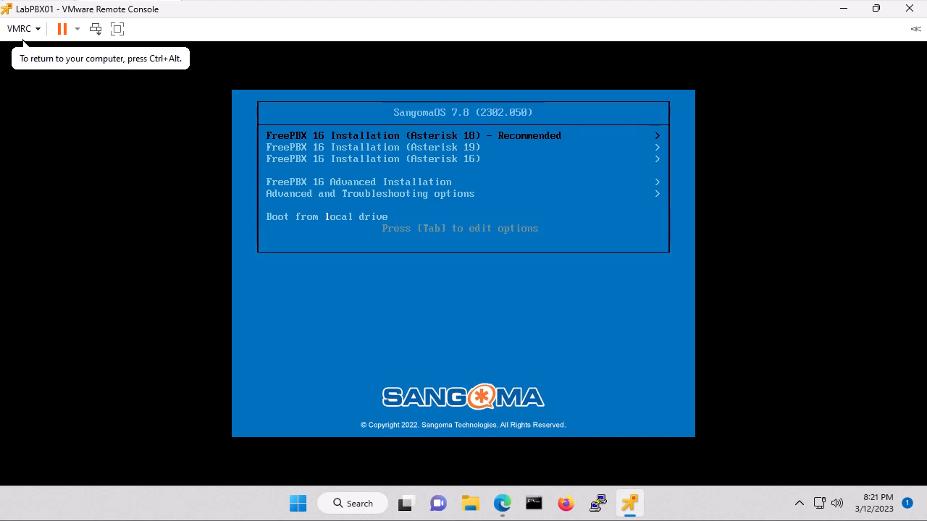
{"action": "key", "text": "Return"}
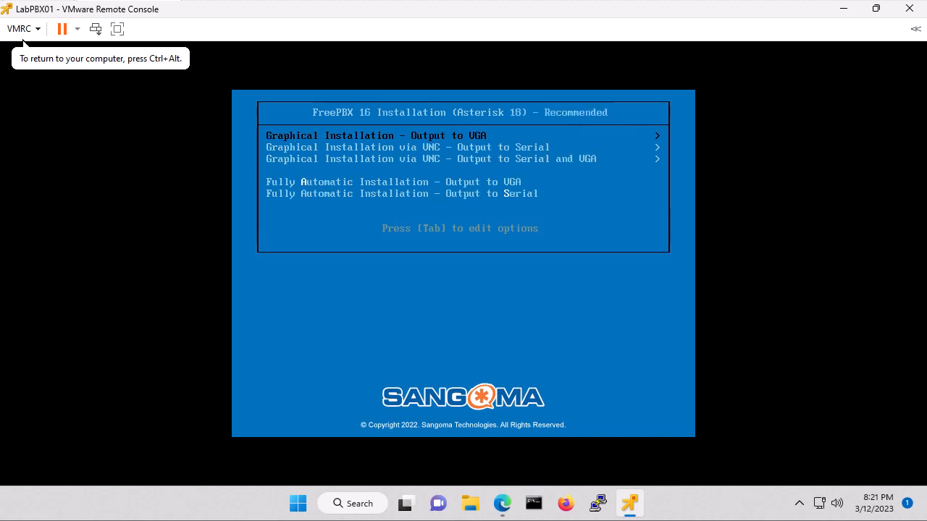
{"action": "key", "text": "Return"}
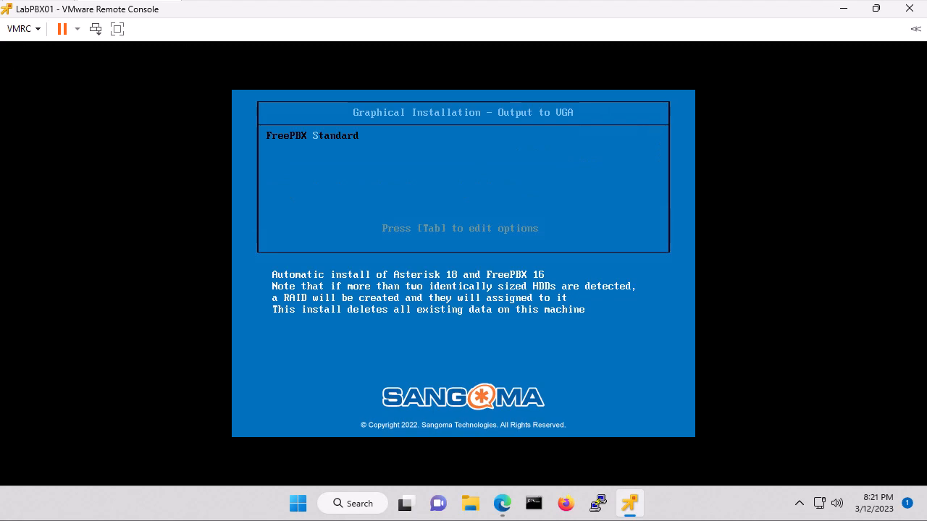
{"action": "key", "text": "Return"}
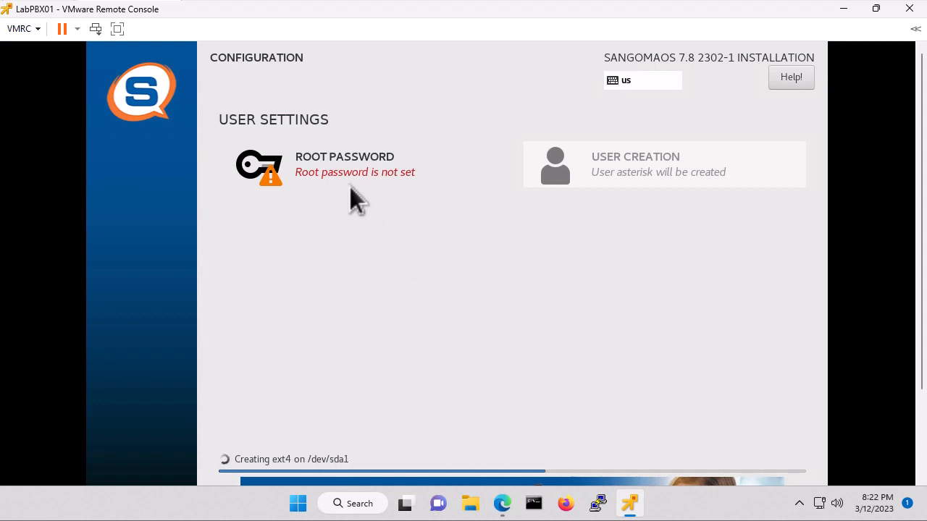
Enter and confirm the root password in the installer's user settings and save it.
{"action": "left_click", "coordinate": [334, 167]}
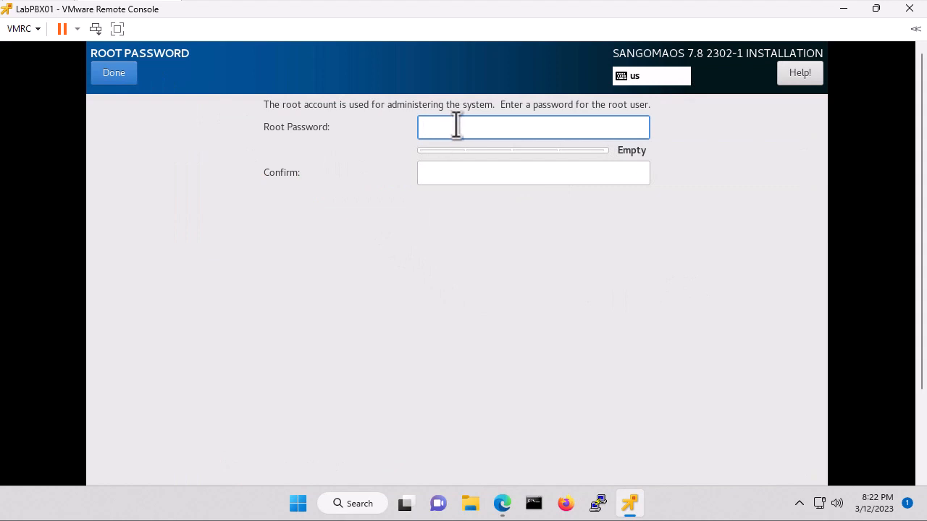
{"action": "type", "text": "••"}
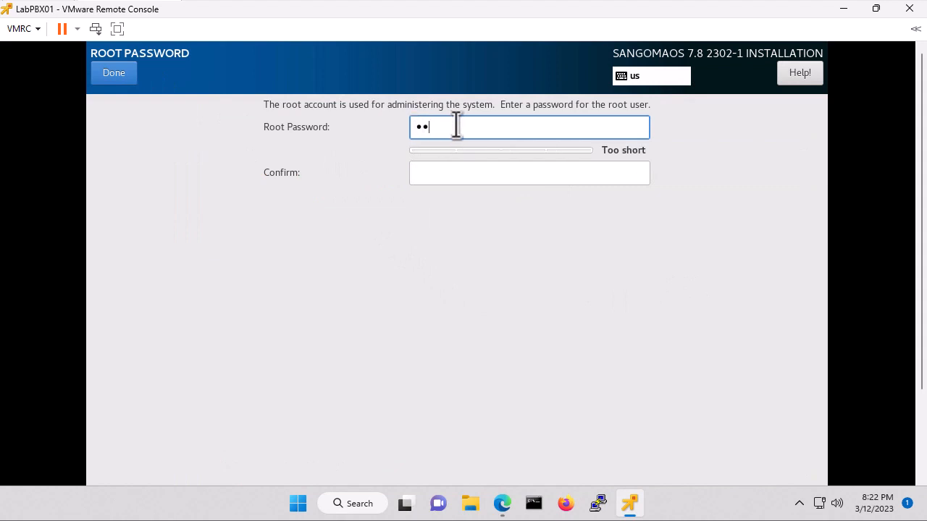
{"action": "type", "text": "•••••••"}
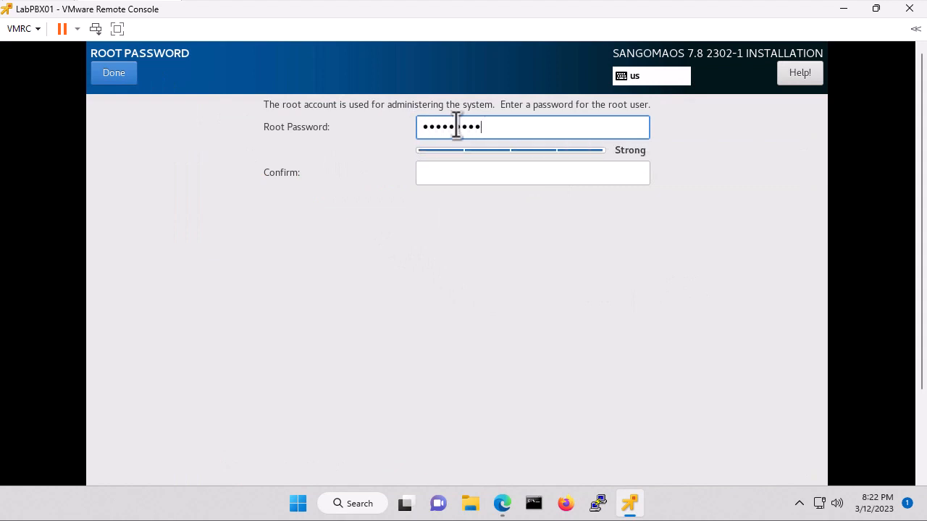
{"action": "type", "text": "•"}
{"action": "key", "text": "Tab"}
{"action": "type", "text": "••"}
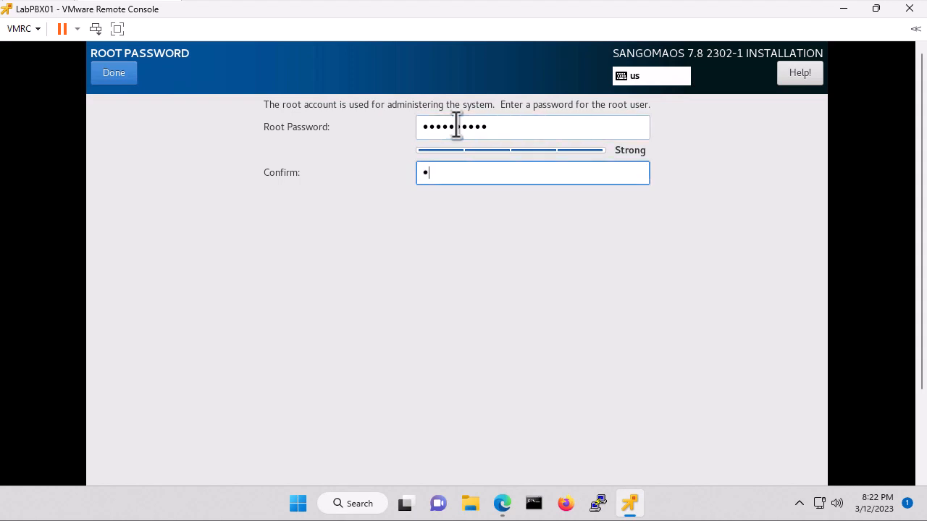
{"action": "type", "text": "••••••••"}
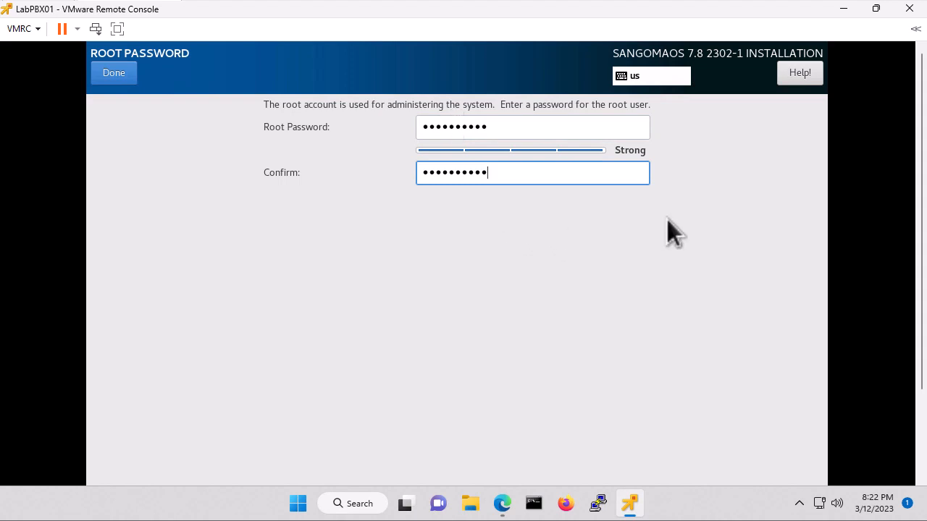
{"action": "left_click", "coordinate": [111, 72]}
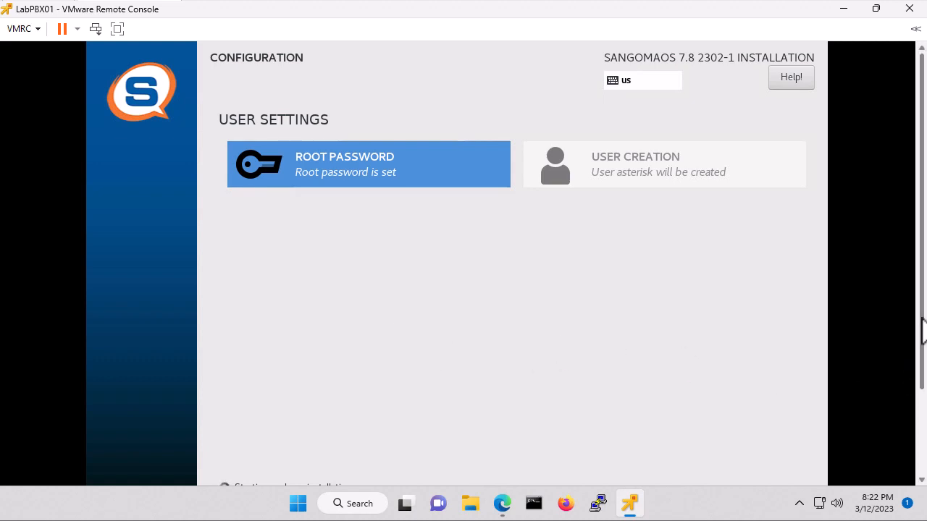
Monitor the SangomaOS installation progress and reboot the virtual machine once the installation is complete.
{"action": "left_click_drag", "start_coordinate": [921, 317], "coordinate": [923, 342]}
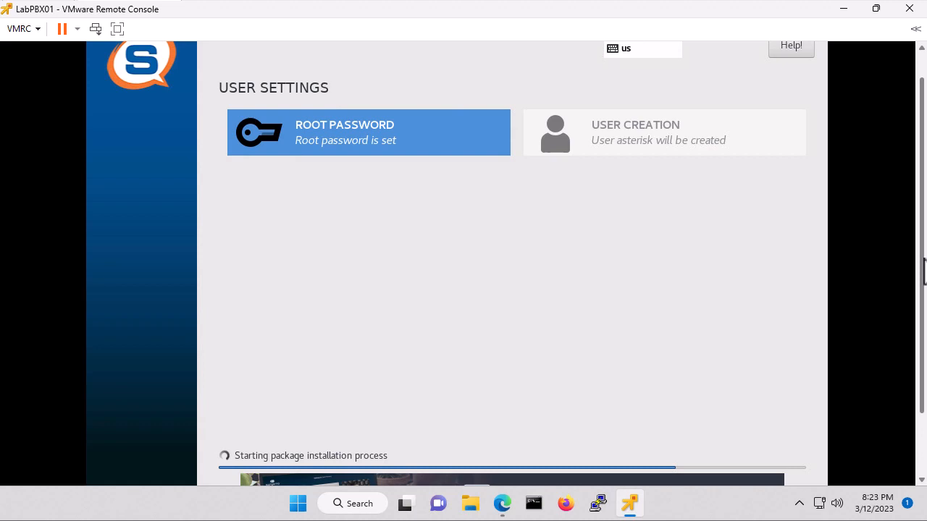
{"action": "left_click_drag", "start_coordinate": [924, 272], "coordinate": [924, 287]}
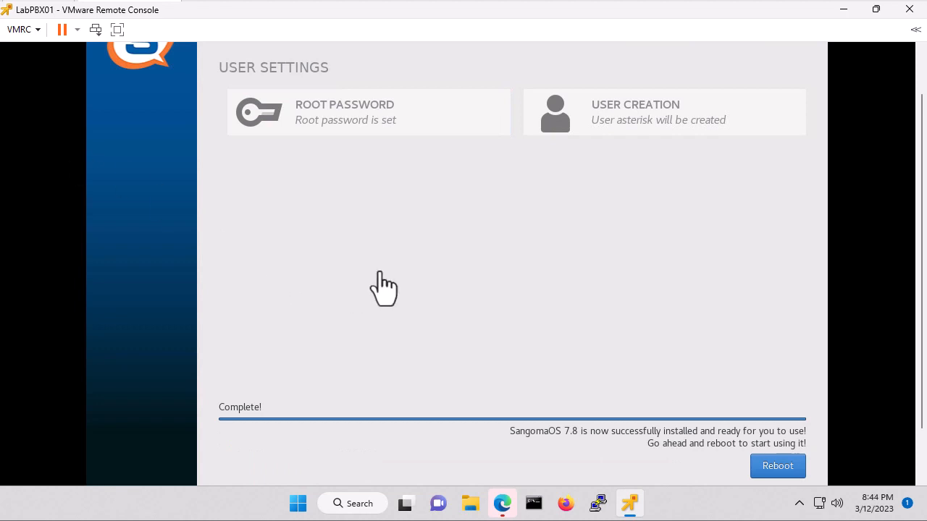
{"action": "left_click", "coordinate": [786, 471]}
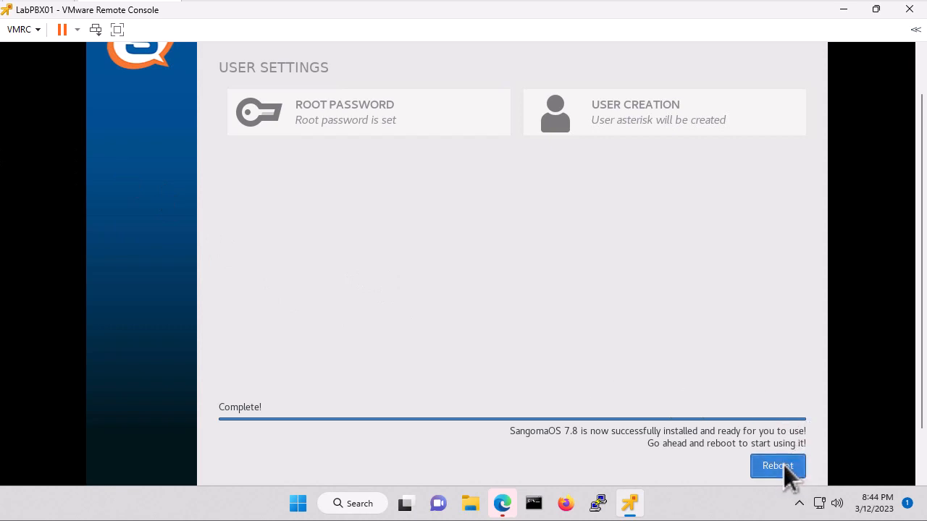